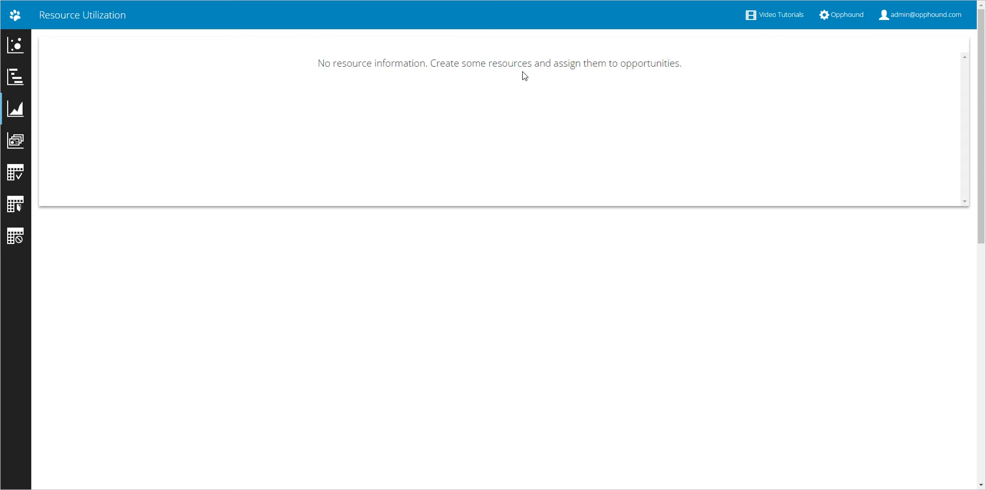
Go to the resource settings and add a resource under the first person's name with a max utilisation of 80%.
left_click(843, 17)
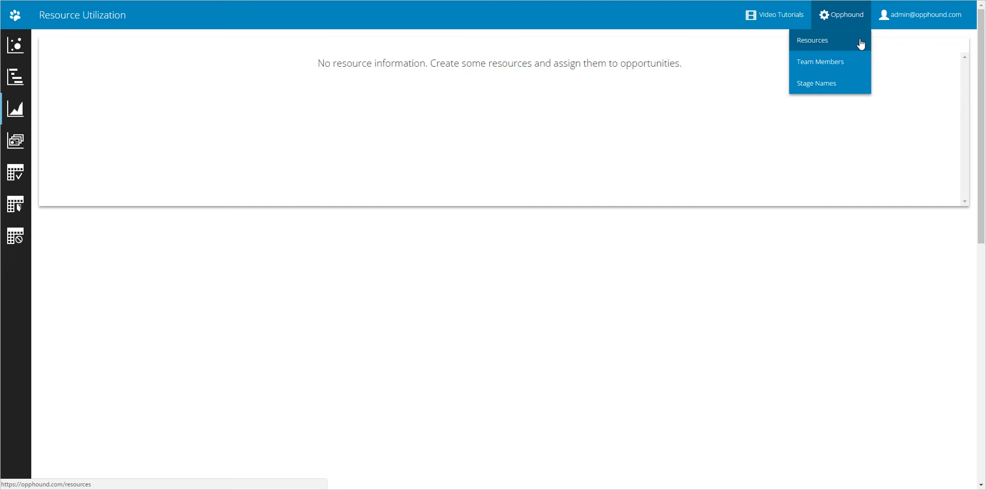
left_click(861, 41)
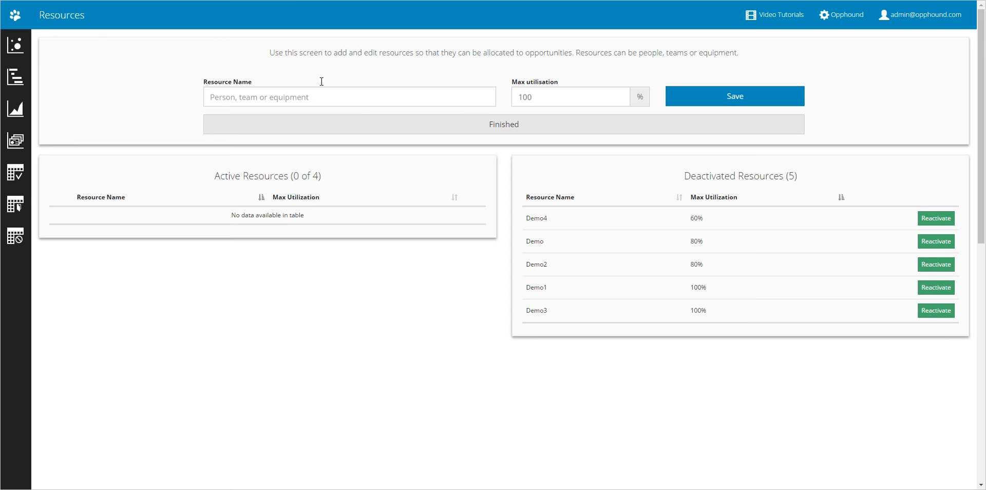
left_click(302, 91)
type("Wayne")
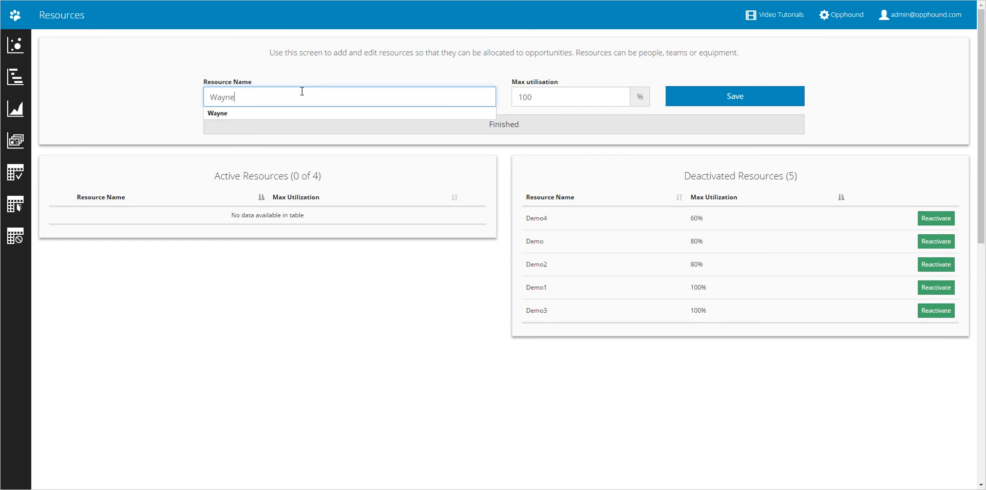
key("Tab")
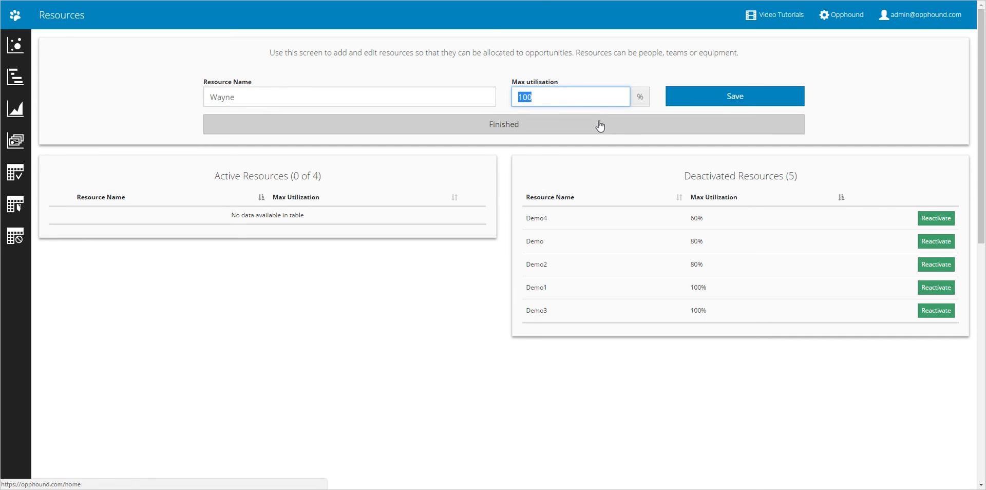
type("80")
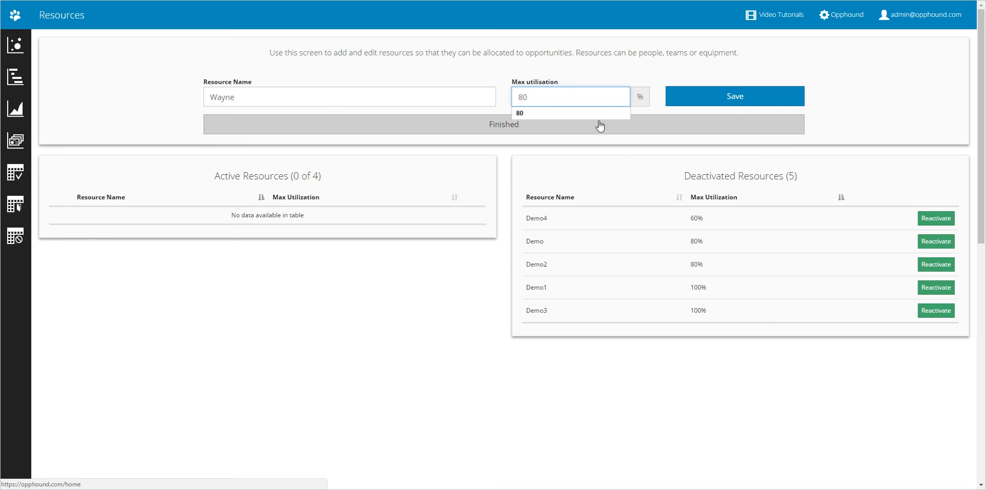
left_click(619, 113)
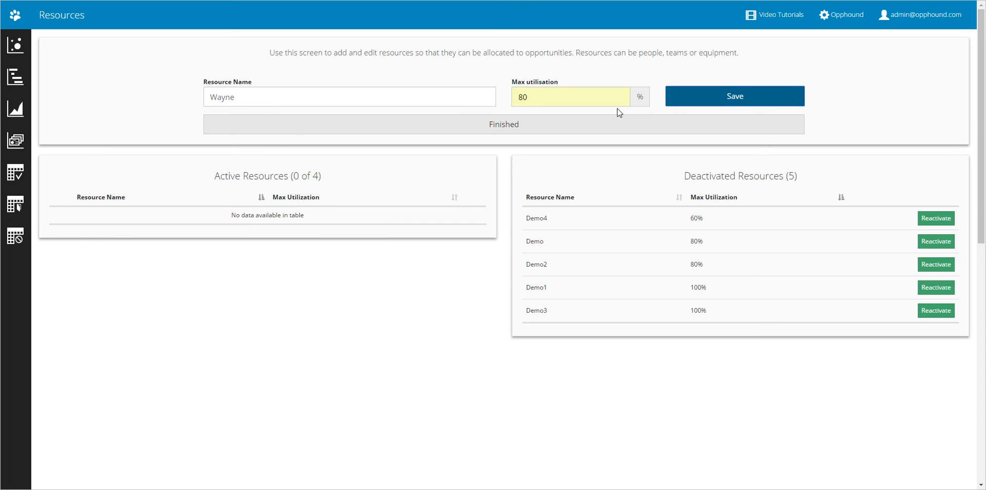
left_click(735, 95)
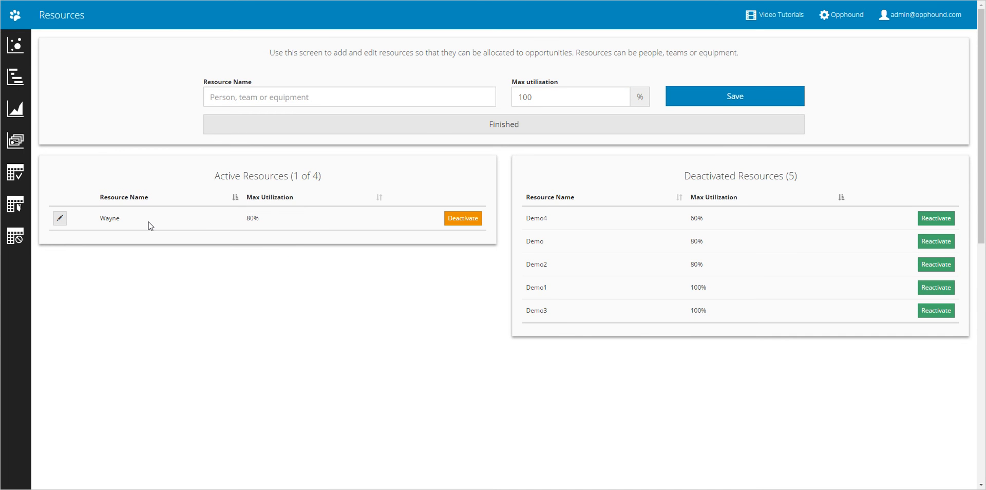
Add a second person as a resource, keeping the default max utilisation of 100%.
left_click(368, 96)
type("Jade")
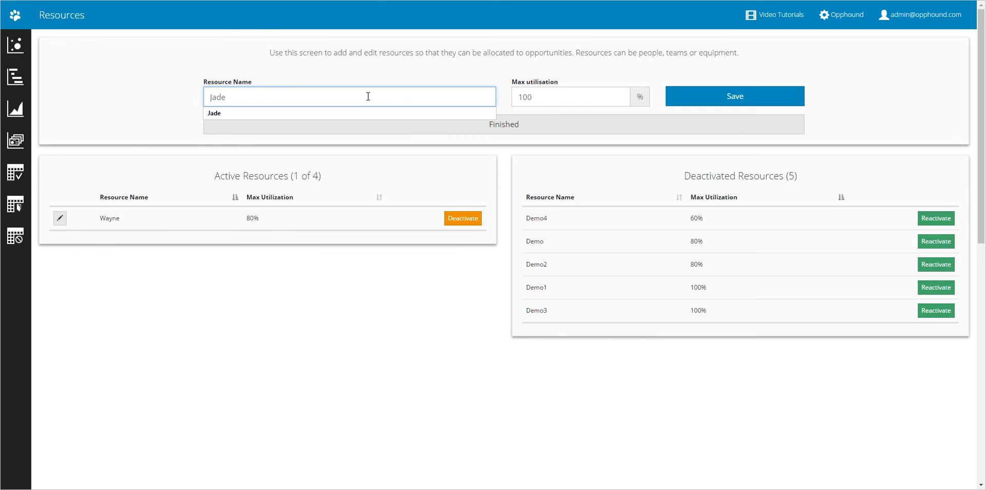
key("Tab")
key("Tab")
key("Return")
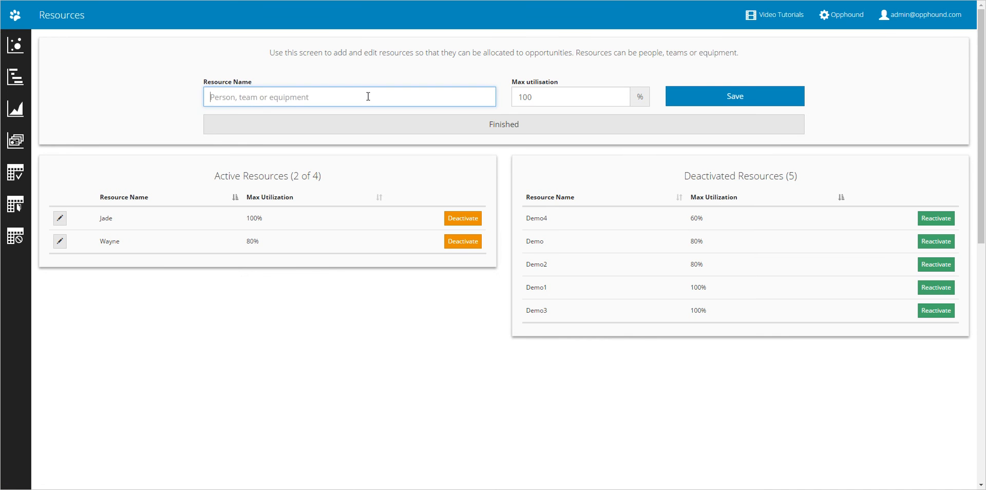
Add a third person as a resource with a max utilisation of 80%.
type("Peter")
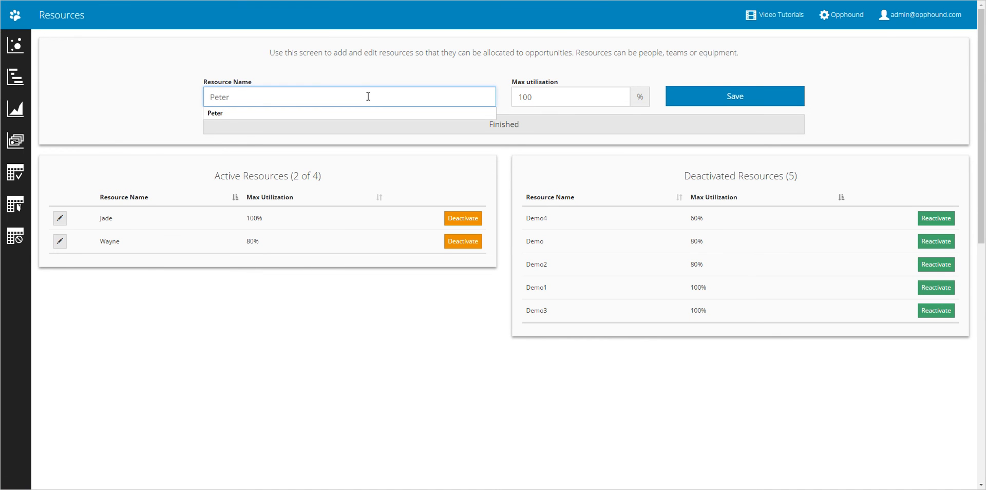
key("Tab")
type("80")
key("Tab")
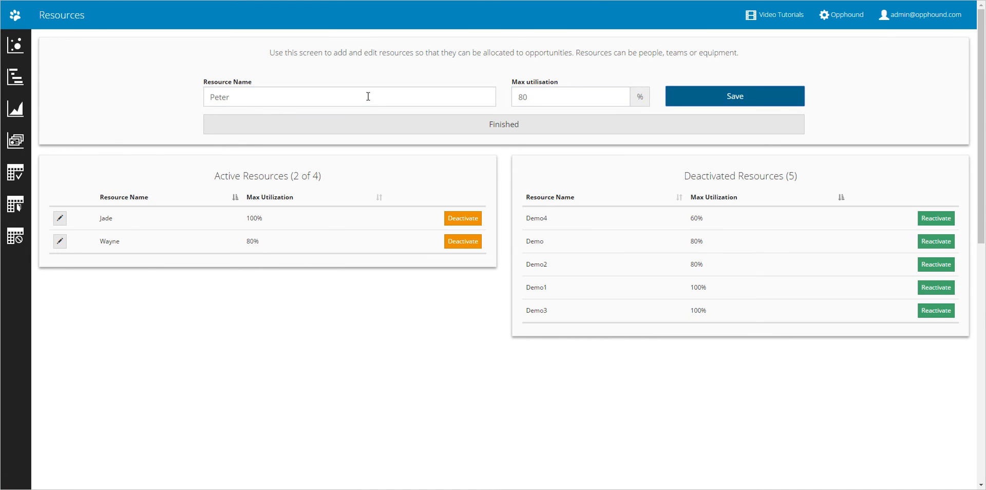
key("Return")
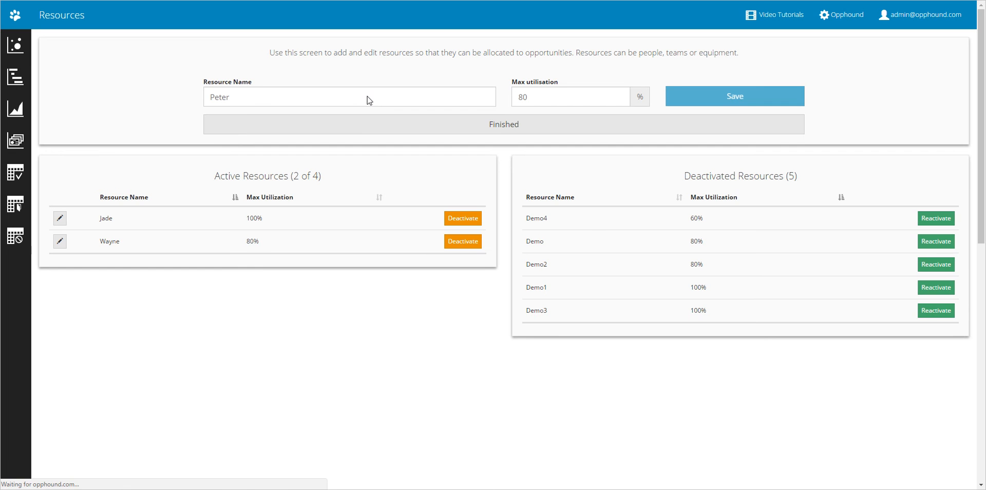
Add a fourth person as a resource with a max utilisation of 100%.
left_click(368, 97)
type("Trish")
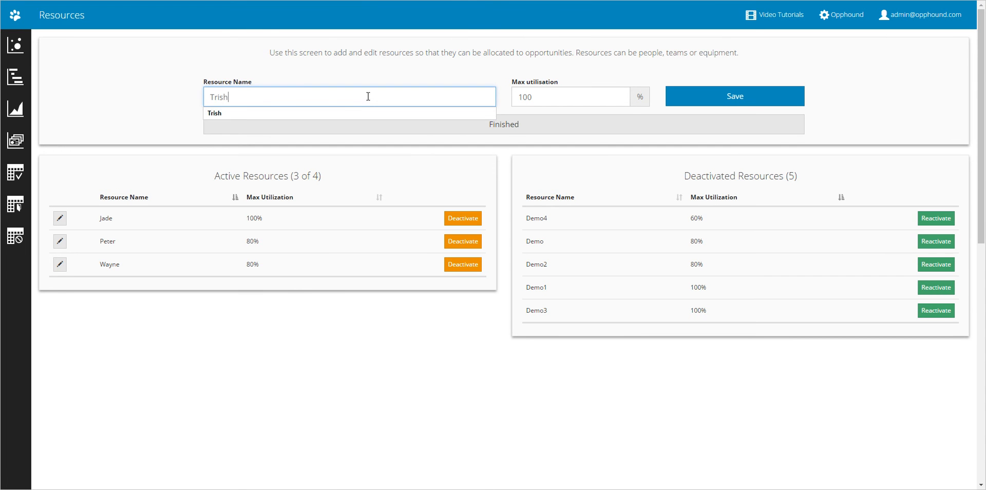
key("Tab")
type("100")
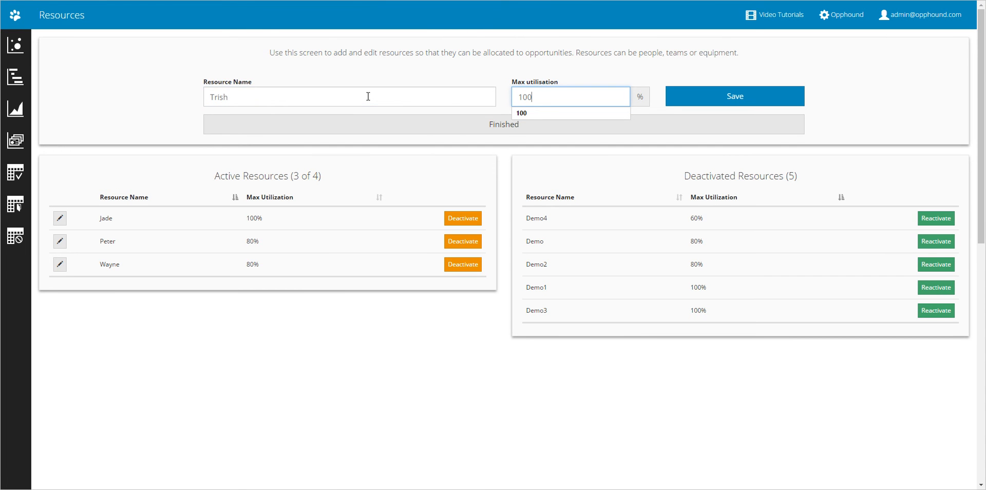
key("Return")
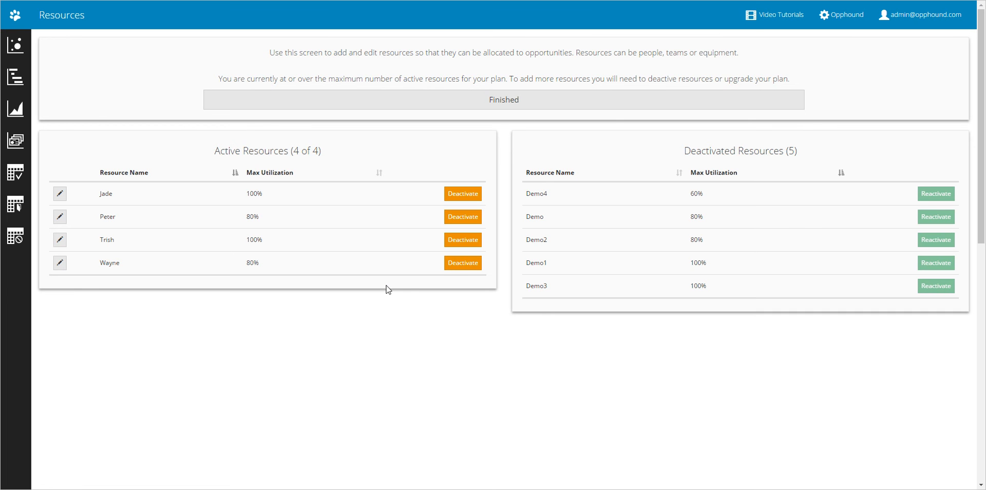
Deactivate the last resource in the active list and reactivate it from the deactivated resources.
left_click(457, 266)
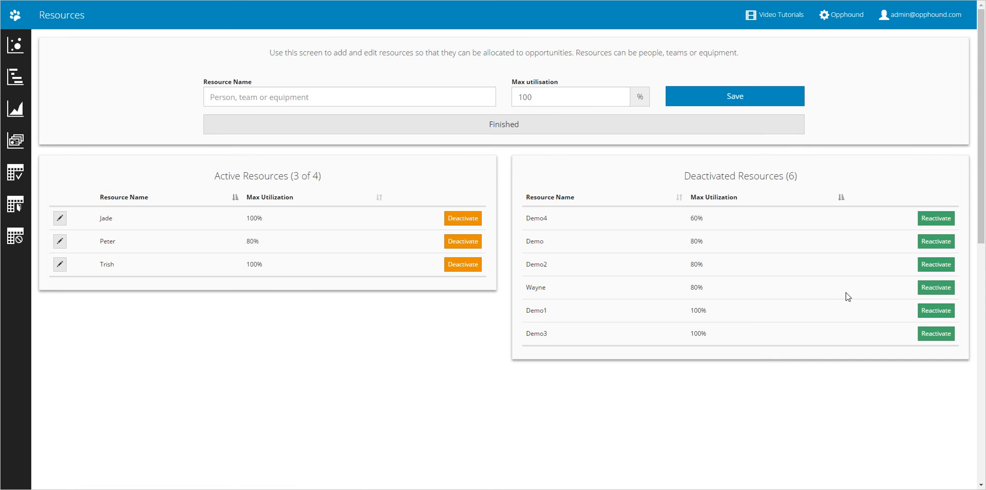
left_click(940, 287)
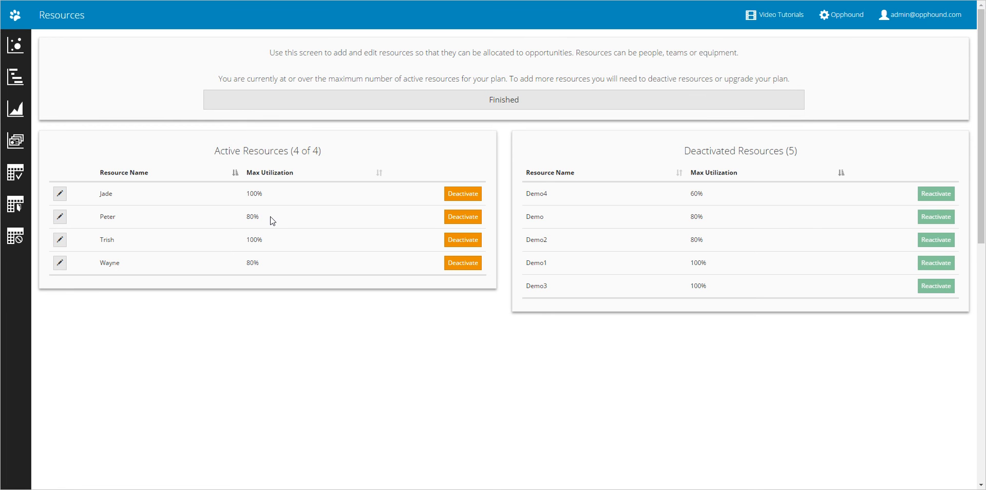
Set the max utilization of the last resource in the active list to 60% and save it.
left_click(57, 263)
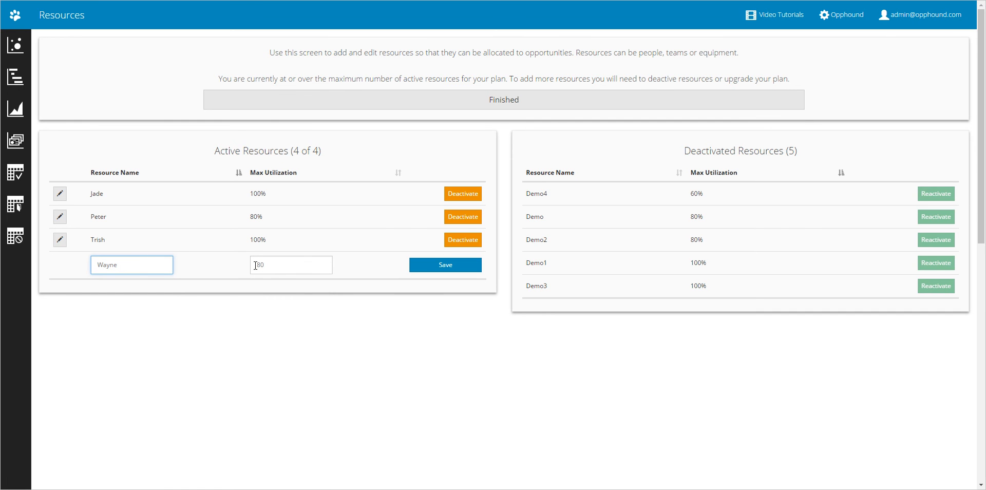
left_click(274, 261)
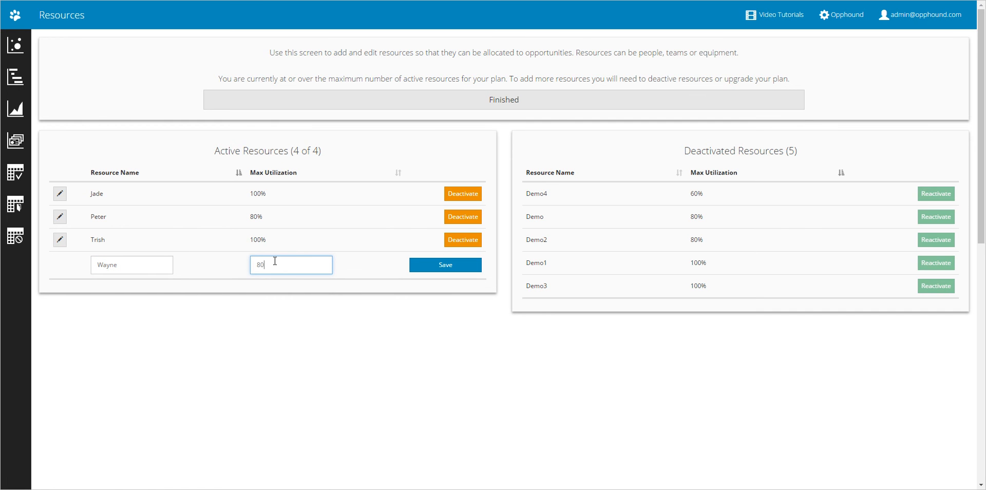
key("BackSpace")
key("BackSpace")
type("60")
left_click(446, 267)
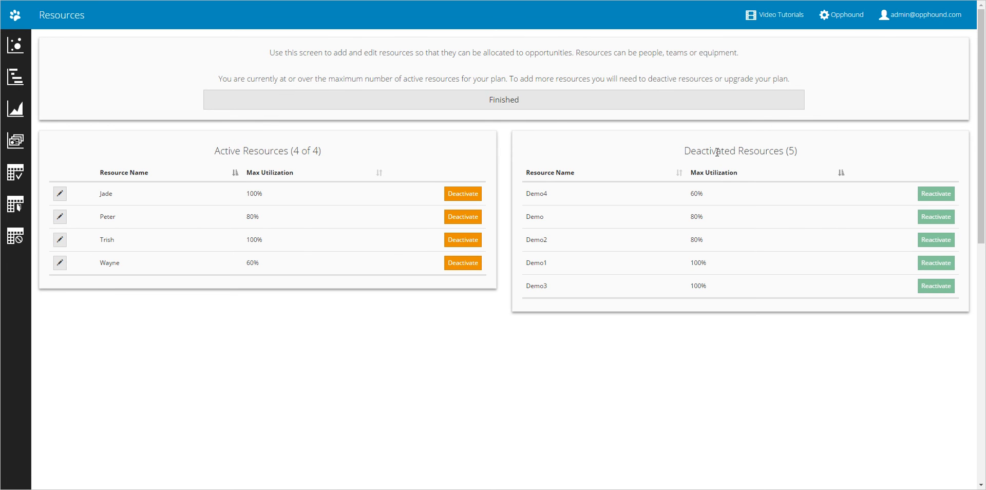
Sort the active resources by resource name and by max utilization, reversing the order of each.
left_click(133, 177)
left_click(134, 179)
left_click(287, 176)
left_click(287, 176)
Return to the Resource Utilization view and check where resources are reached in the settings.
left_click(15, 110)
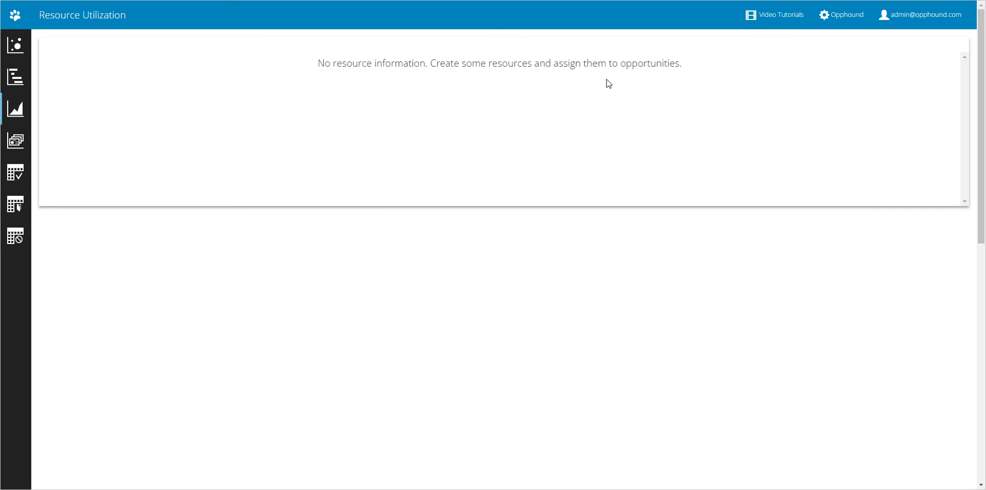
left_click(838, 22)
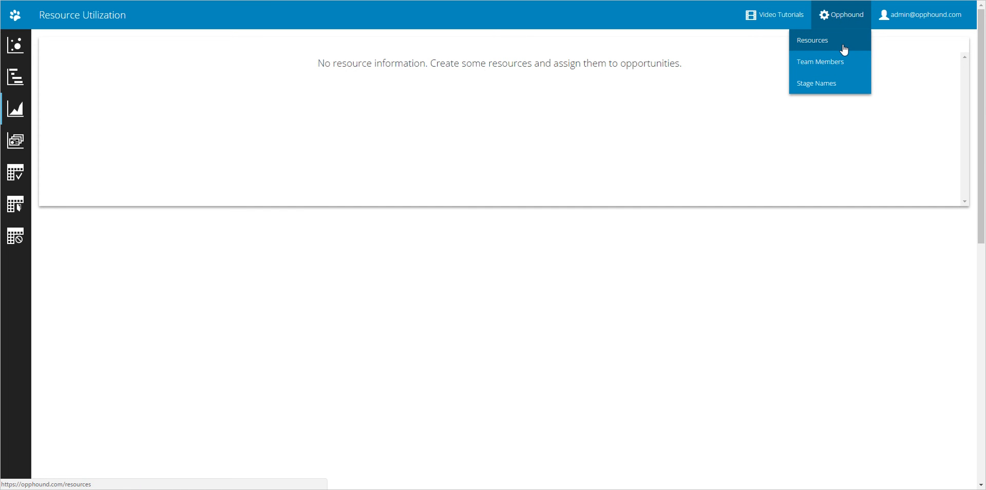
left_click(738, 90)
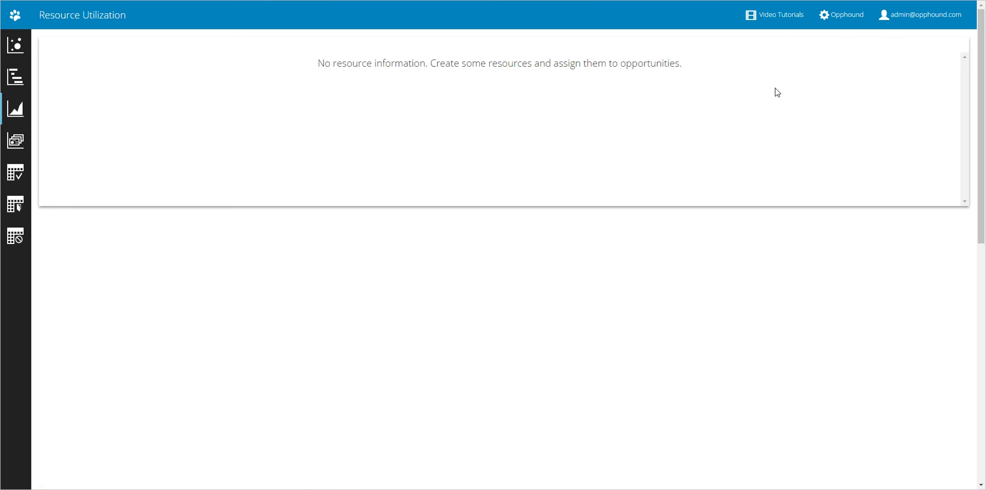